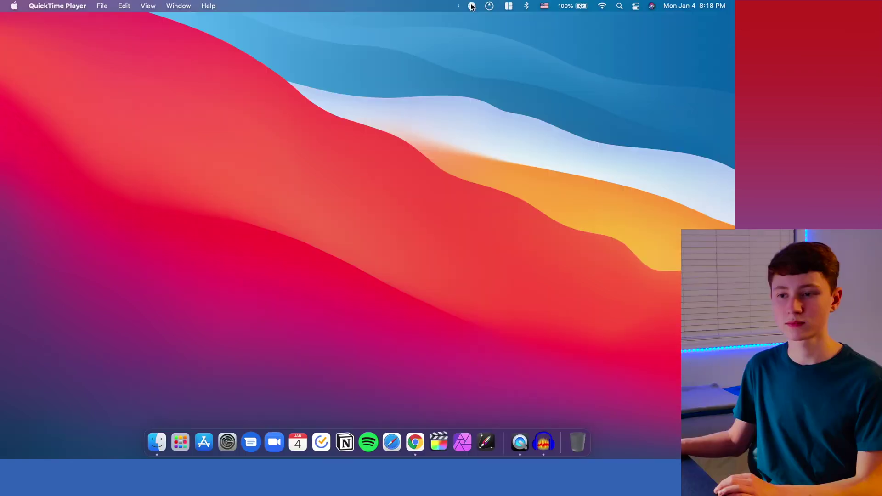
Switch Amphetamine's custom session time to a For duration, revealing the 1–24 hour lengths
click(473, 5)
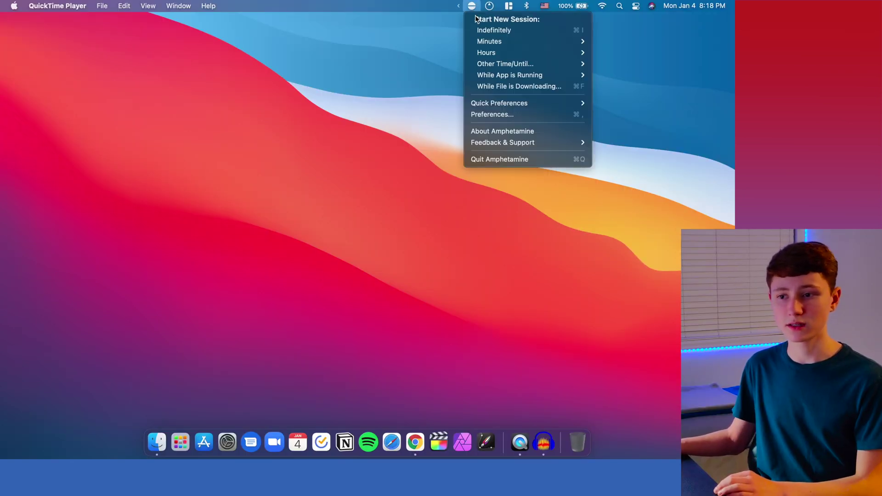
mouse_move(519, 41)
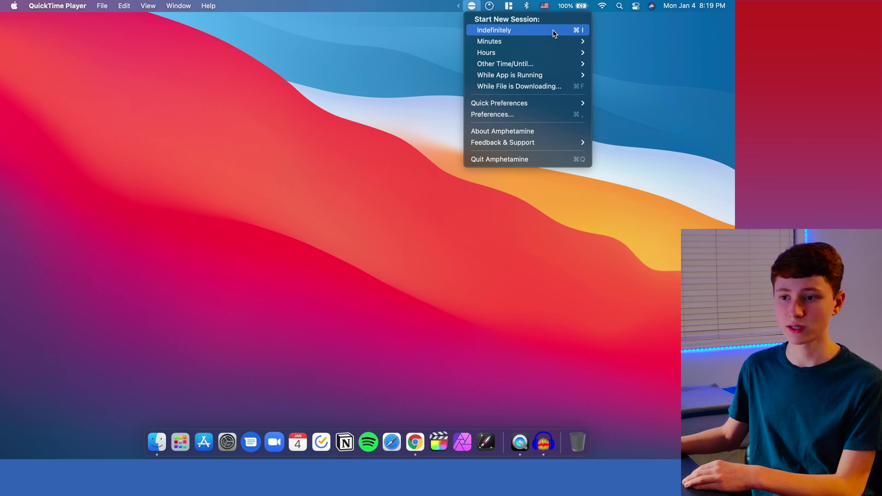
mouse_move(551, 37)
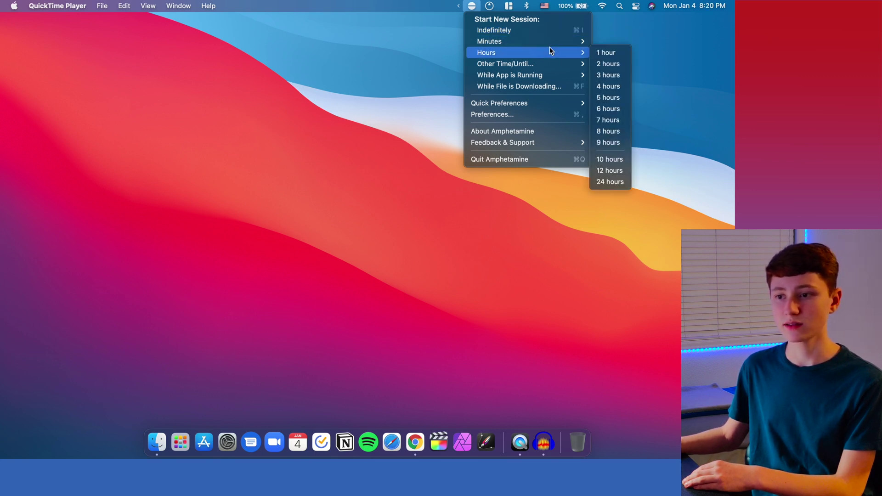
mouse_move(546, 62)
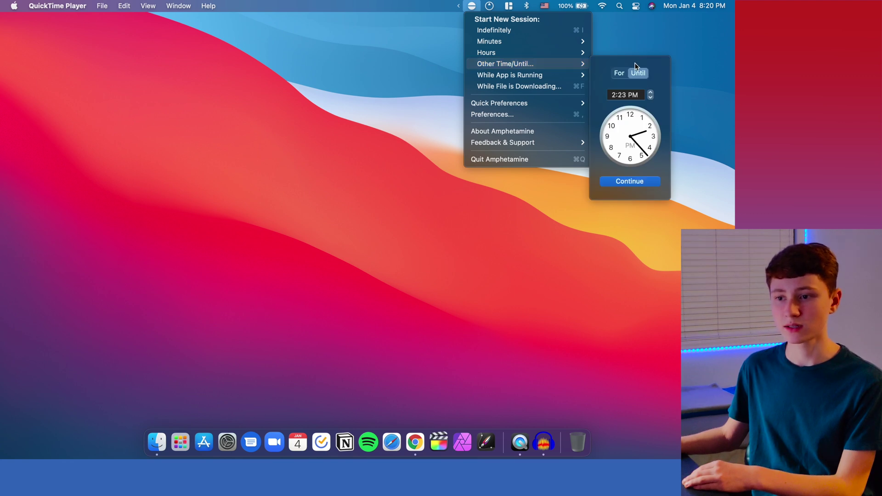
click(620, 73)
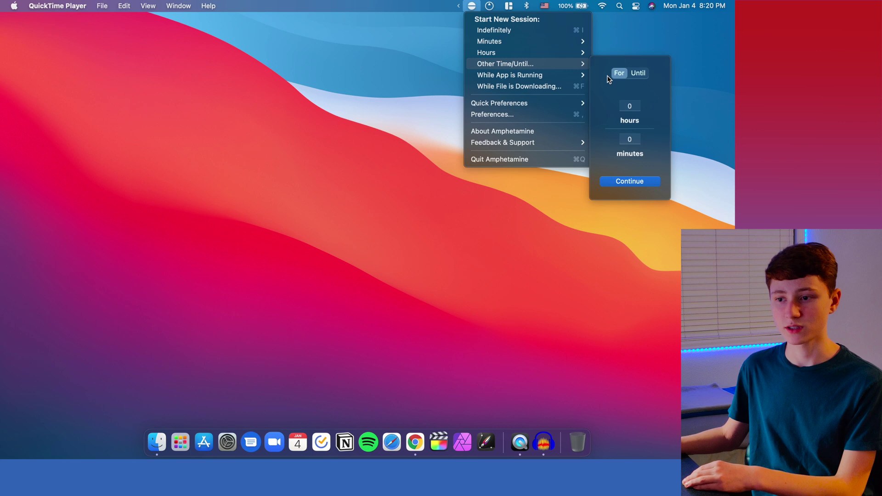
Start a 1-hour Amphetamine session and check its remaining time and Manual Activation details
mouse_move(549, 37)
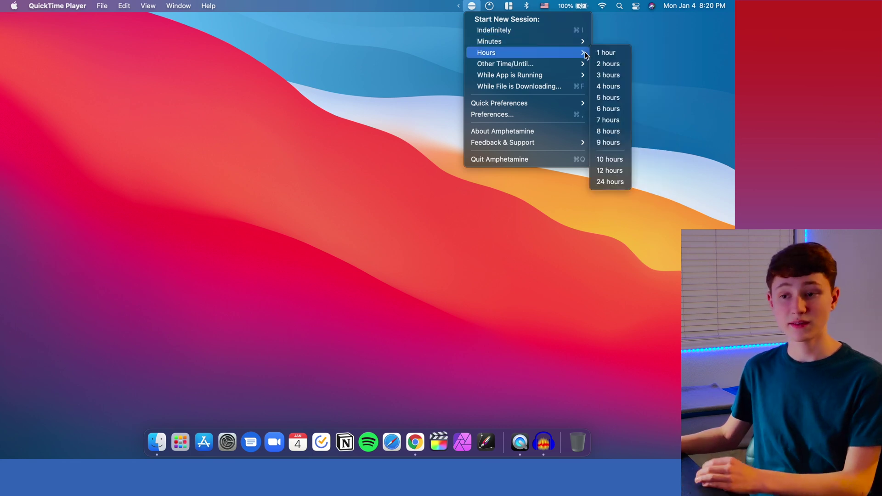
click(599, 53)
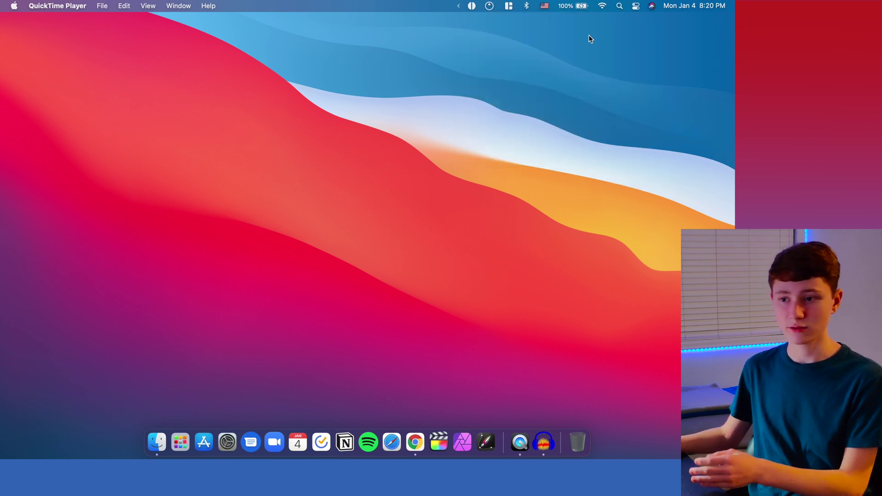
click(480, 6)
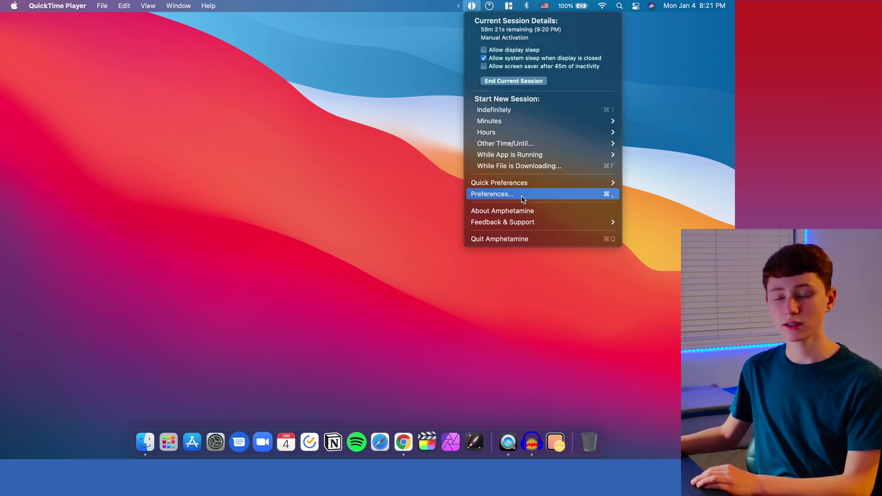
Open Amphetamine Preferences and browse its Triggers and General tabs
click(522, 199)
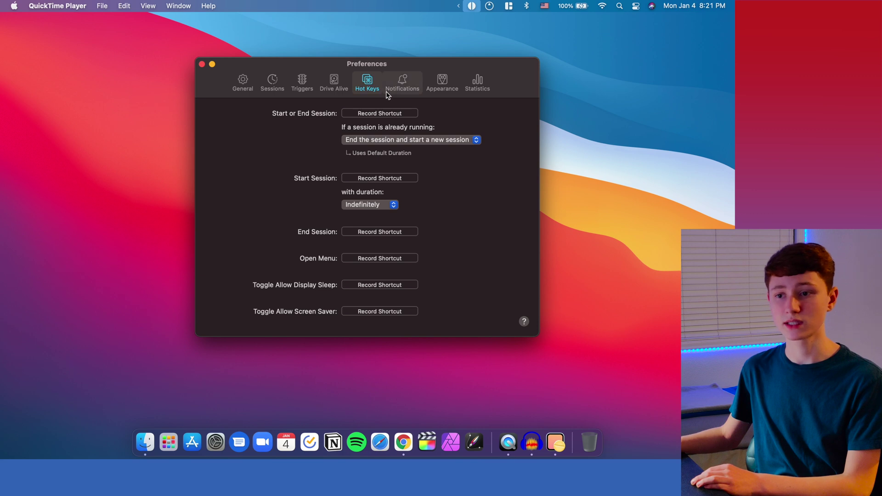
click(301, 85)
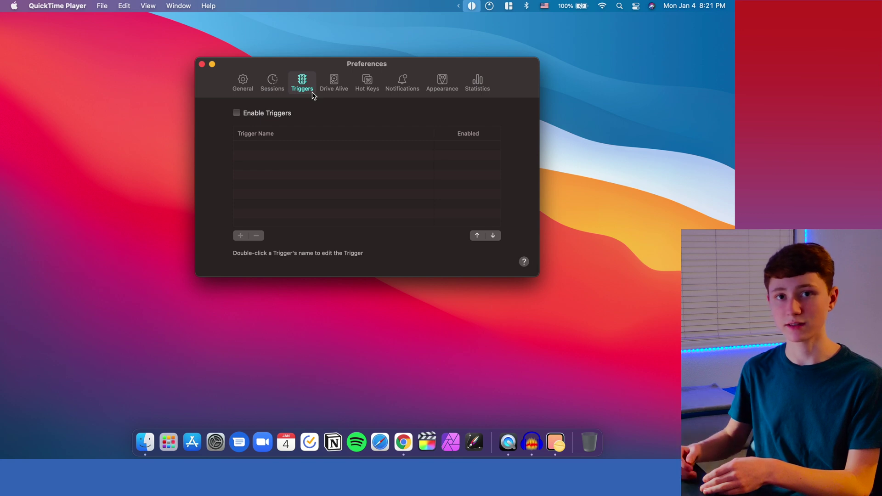
click(243, 83)
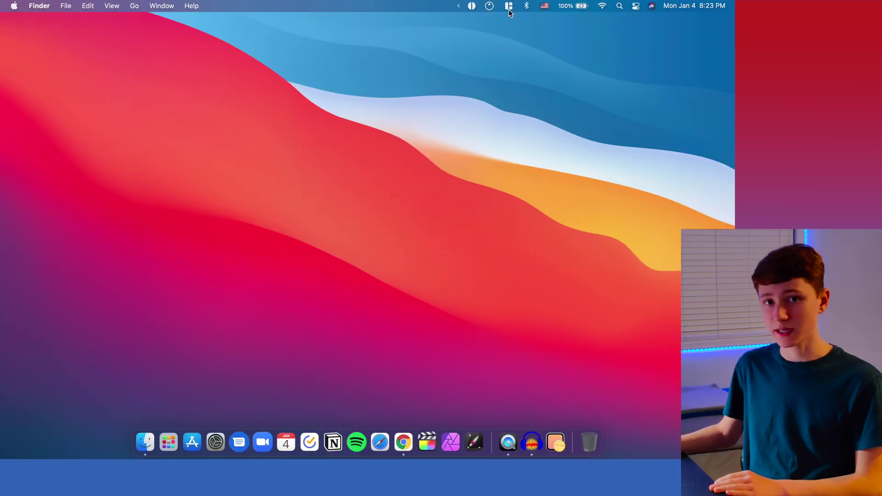
Browse Magnet's window-snapping menu, then bring the Chrome New Tab window to the front
click(508, 7)
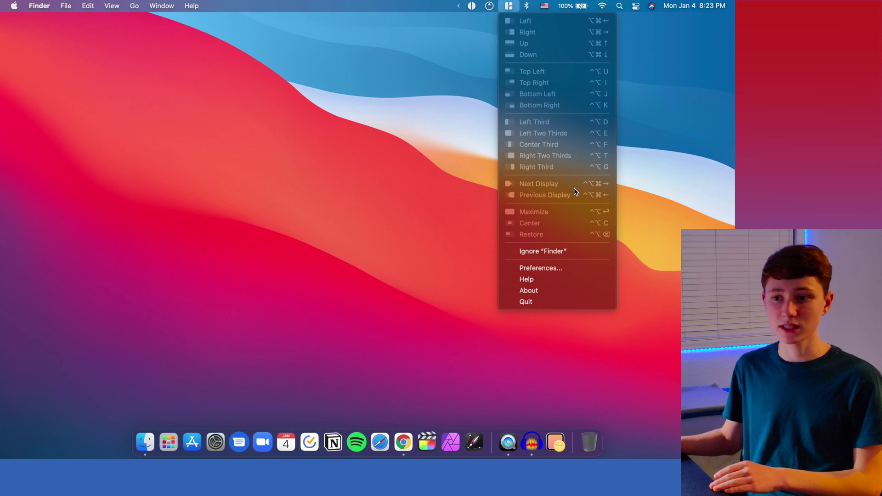
key(super+Tab)
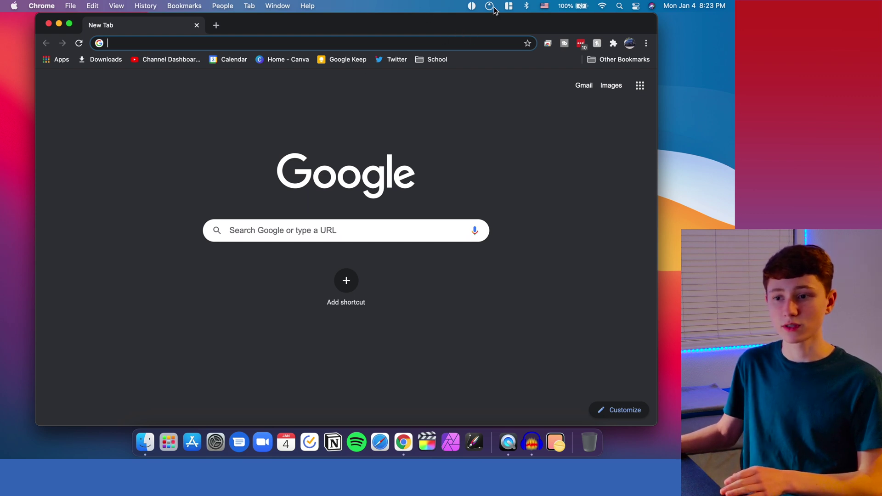
Use Magnet's menu to snap Chrome Left, then Right, then Restore its earlier size
click(510, 6)
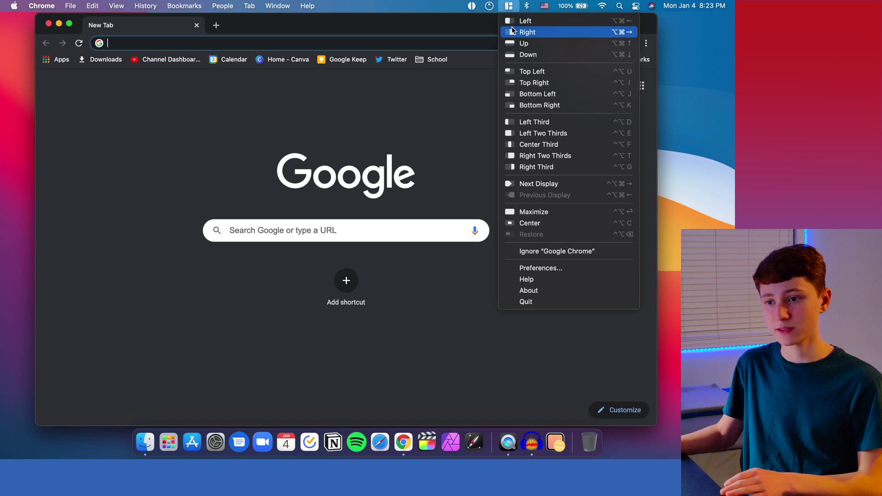
click(550, 23)
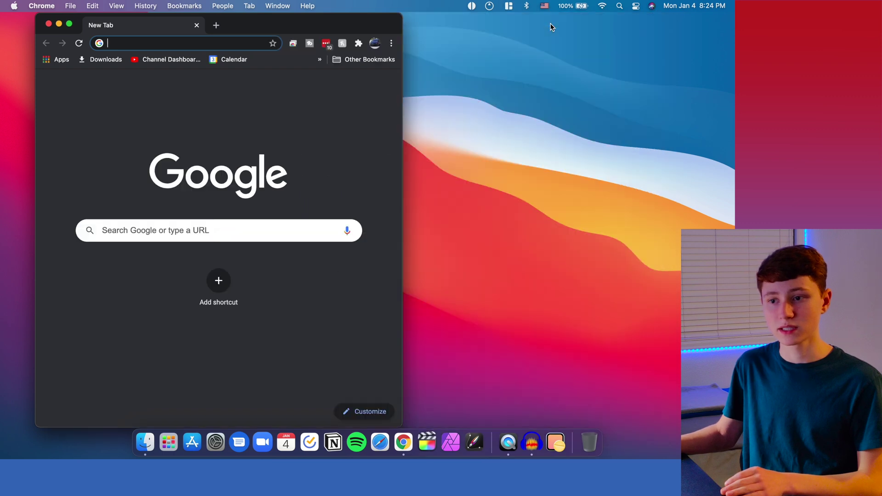
click(508, 5)
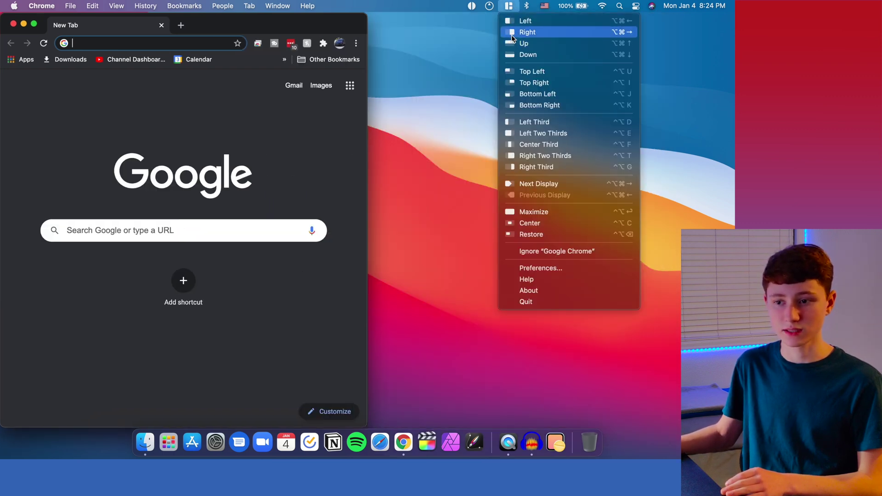
click(511, 33)
click(508, 7)
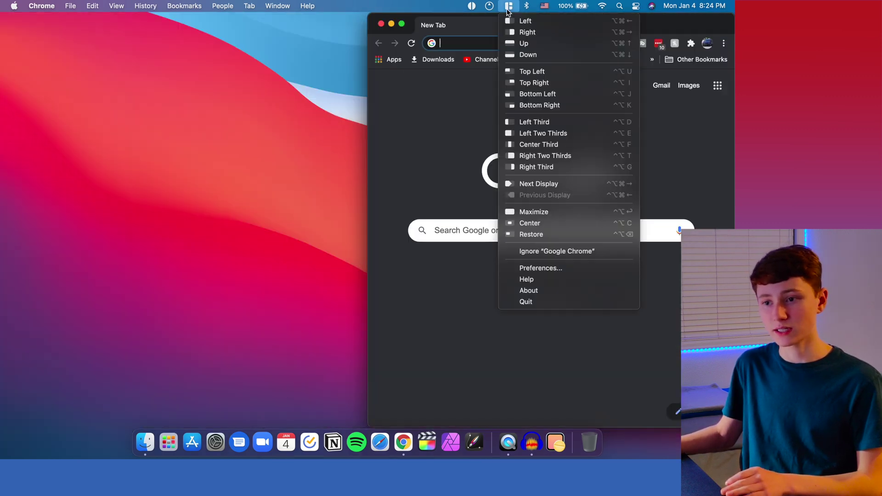
click(541, 234)
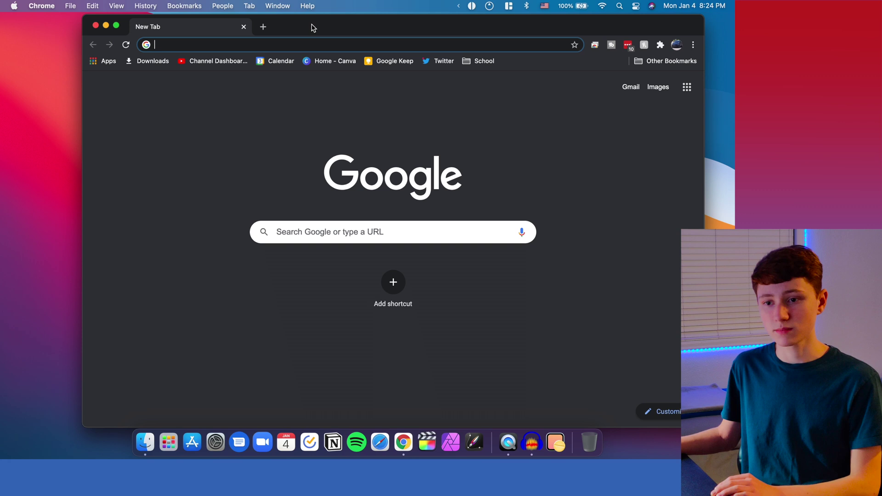
Drag Chrome against the left and top screen edges to snap it, then expand it to full size
drag(312, 28, 0, 119)
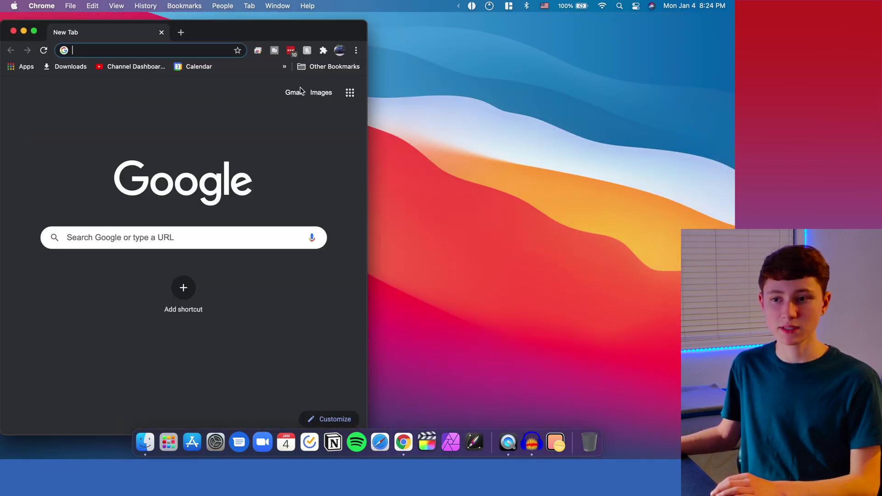
drag(301, 27, 372, 3)
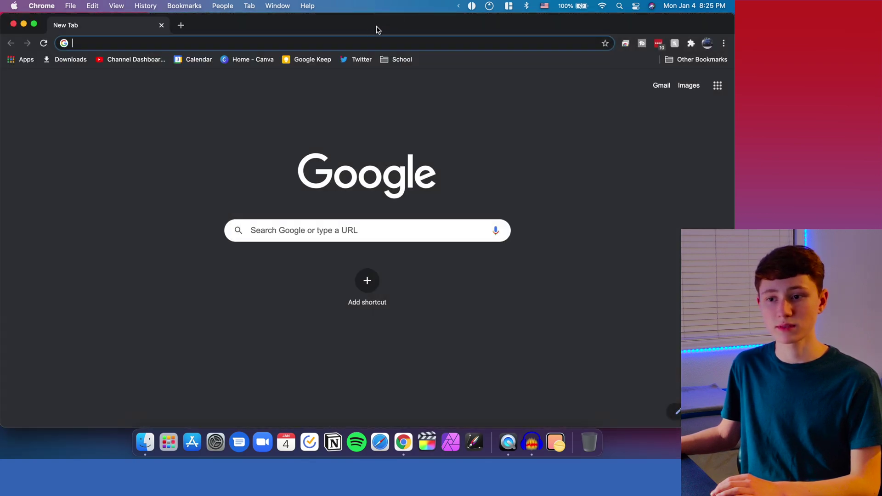
drag(345, 32, 366, 459)
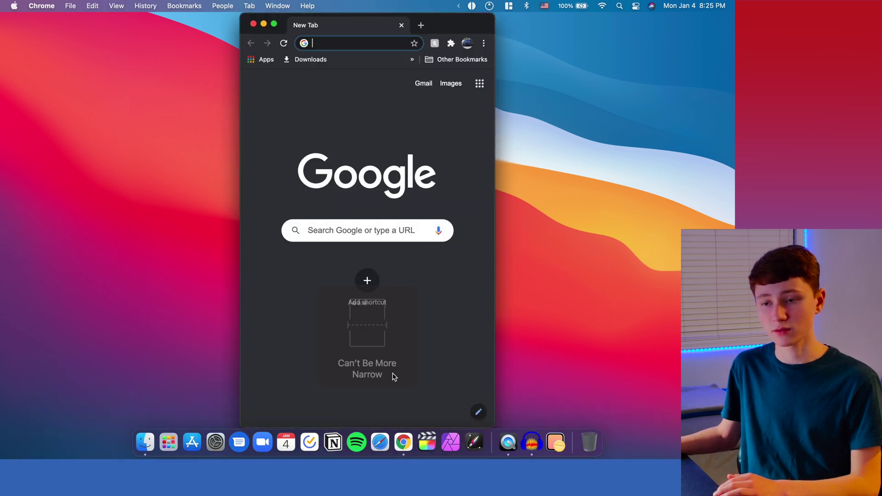
double_click(448, 20)
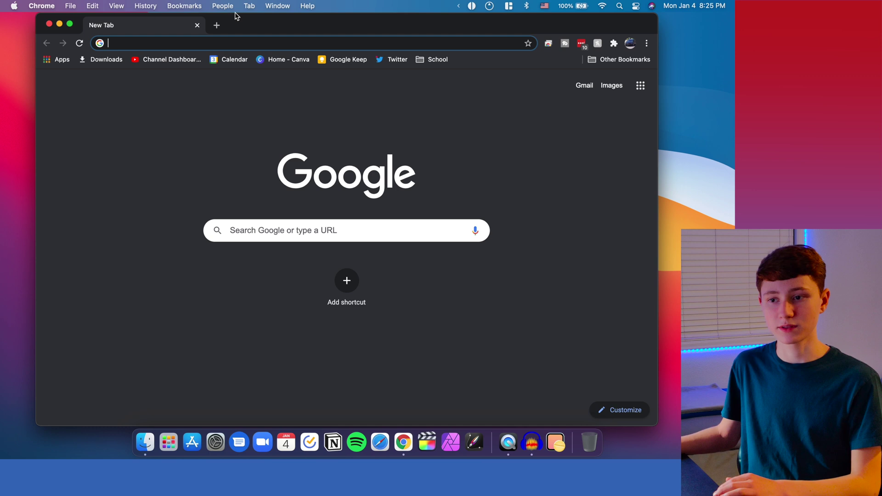
Centre Chrome with Ctrl+Option+C, then open Magnet Preferences listing each layout's shortcut
key(ctrl+alt+c)
click(509, 6)
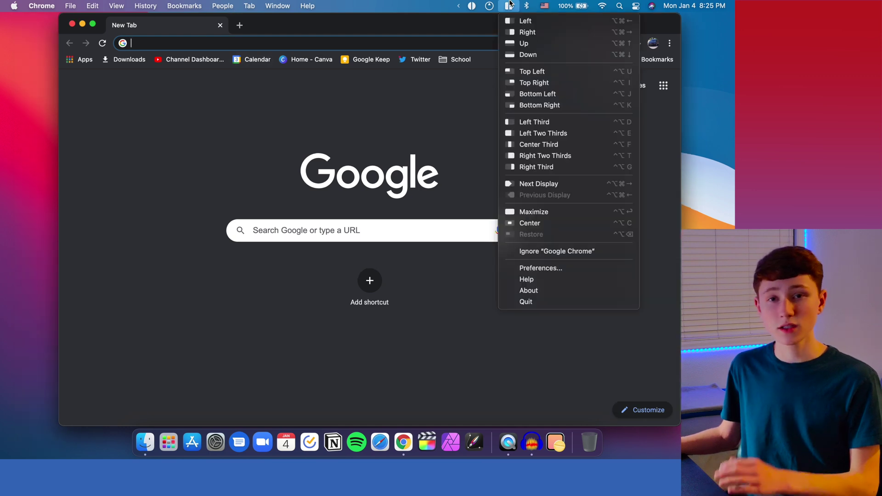
click(543, 270)
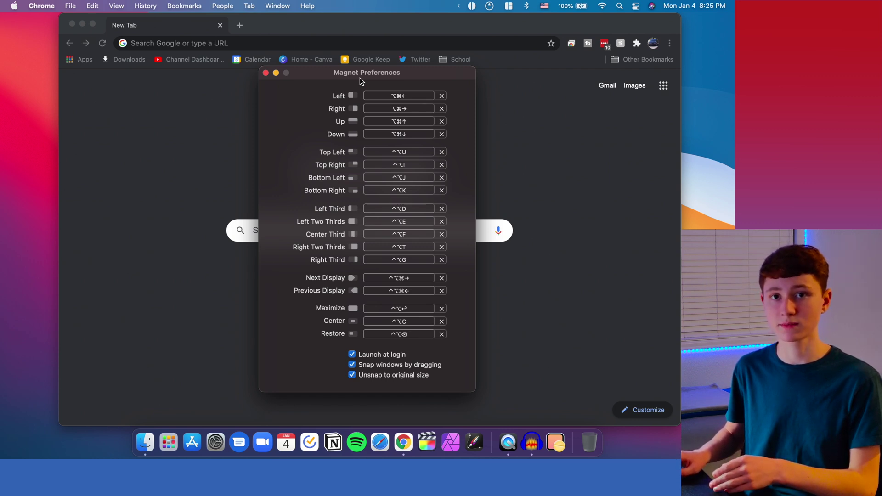
Close preferences, snap Chrome to bottom half, right half and right two-thirds, then unsnap it
key(super+w)
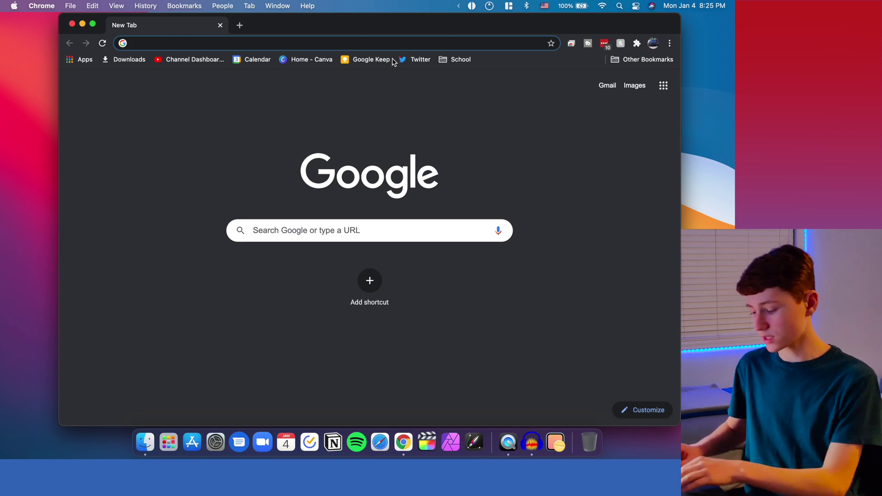
key(ctrl+alt+Up)
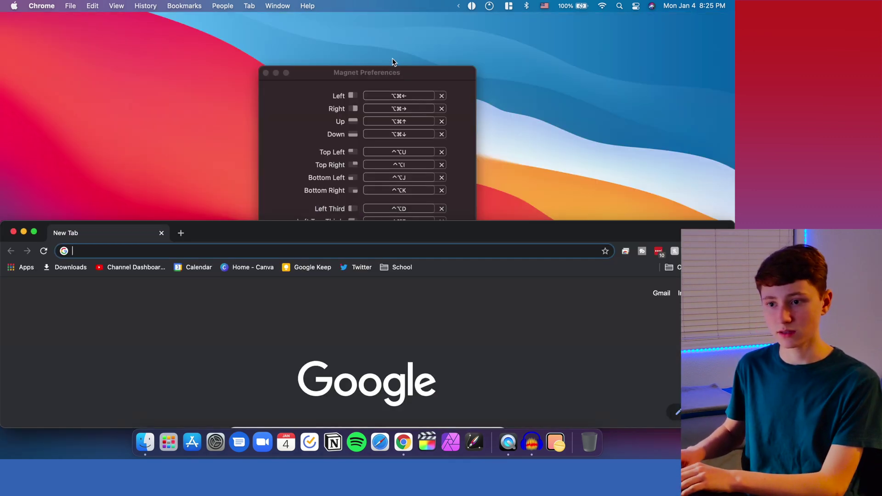
key(alt+super+Right)
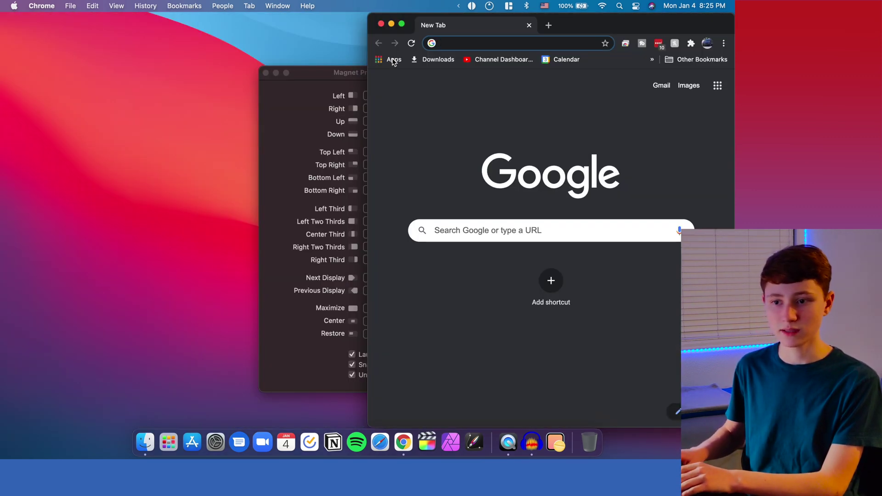
key(ctrl+alt+t)
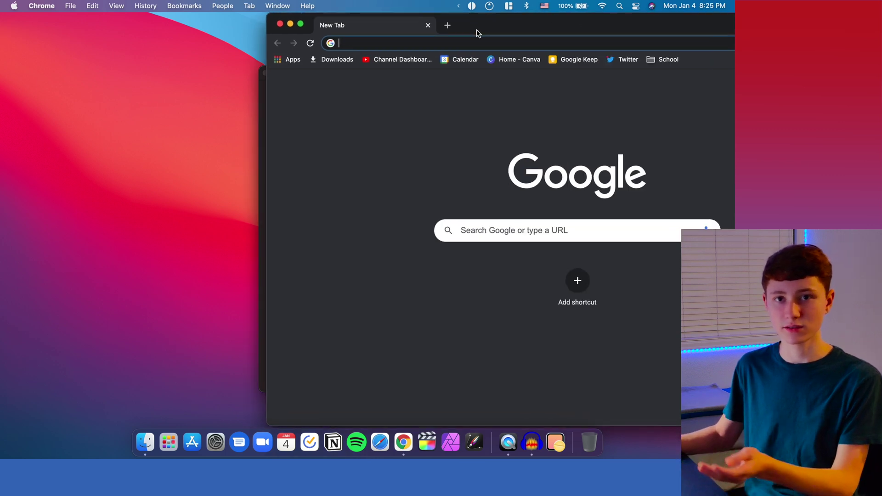
drag(478, 33, 248, 29)
key(super+Tab)
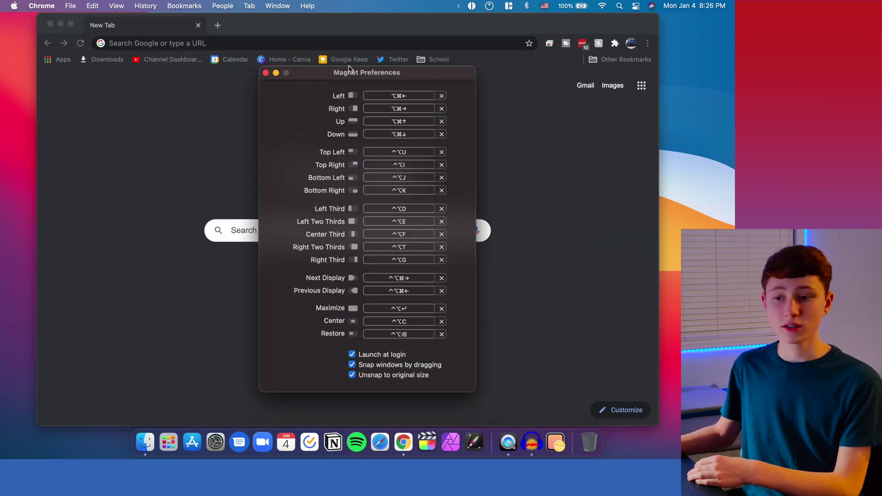
drag(349, 72, 290, 67)
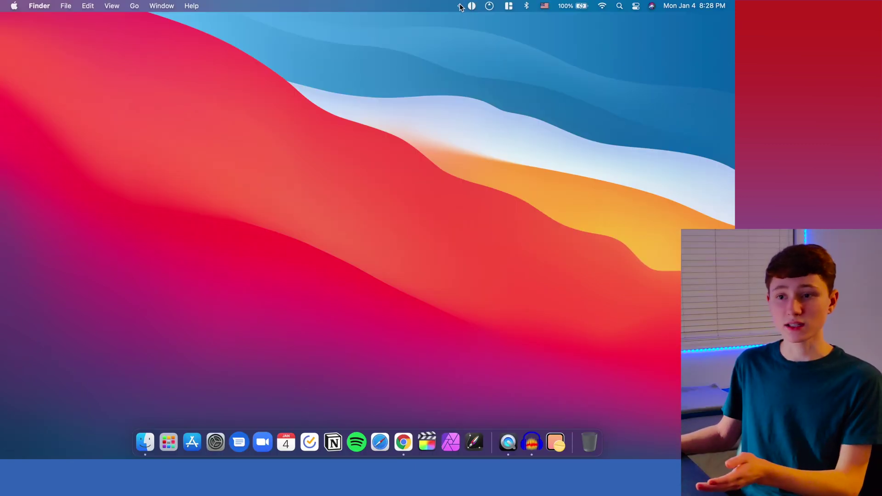
Expand Vanilla and drag the half-circle and Bluetooth icons left into the hideable group
click(459, 7)
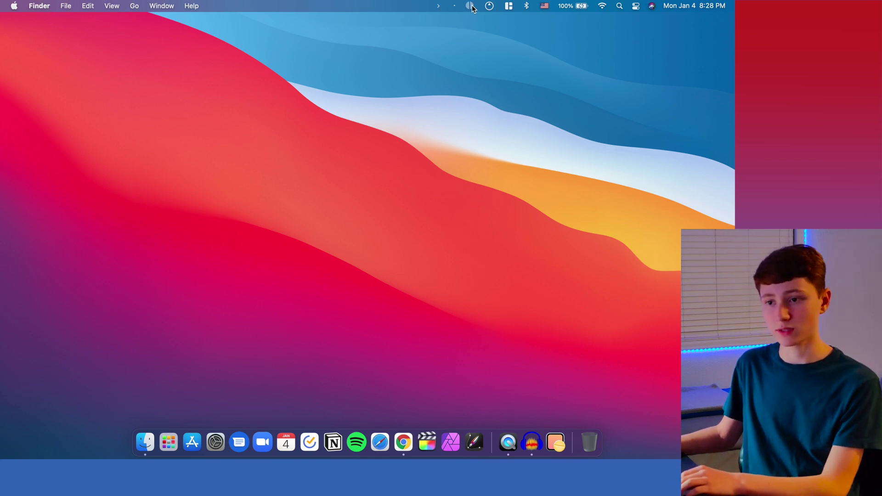
drag(471, 6, 453, 7)
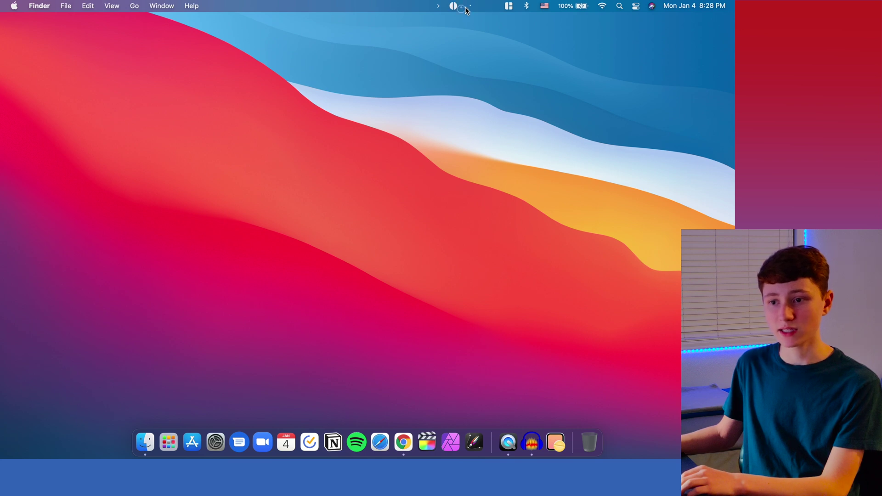
drag(527, 6, 490, 5)
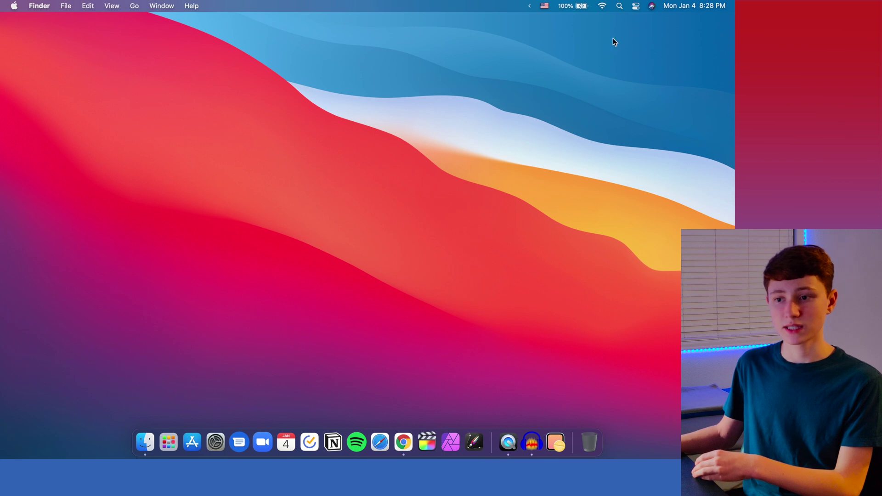
Toggle Vanilla's arrow to show, then collapse, the hidden Bluetooth and app status icons
click(528, 6)
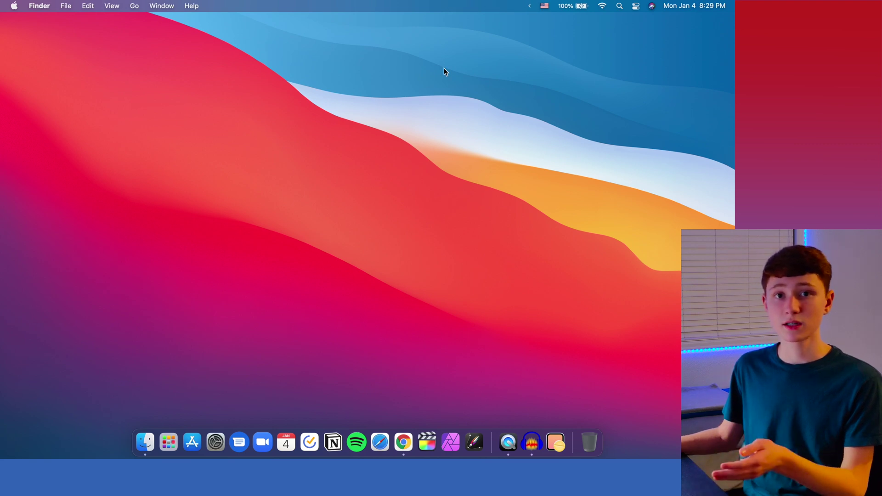
click(529, 6)
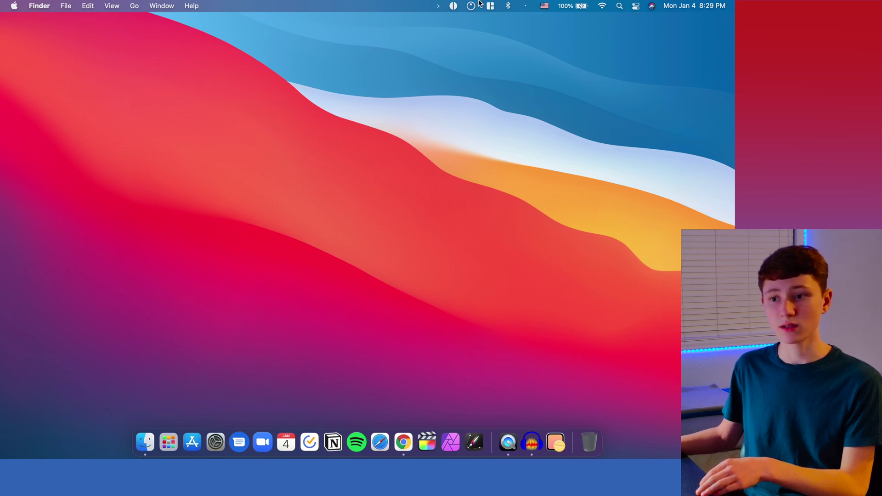
click(438, 7)
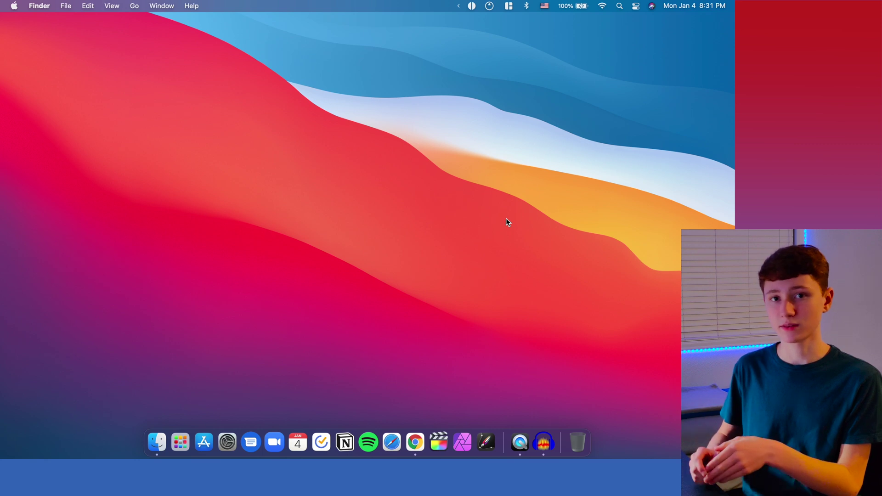
click(491, 6)
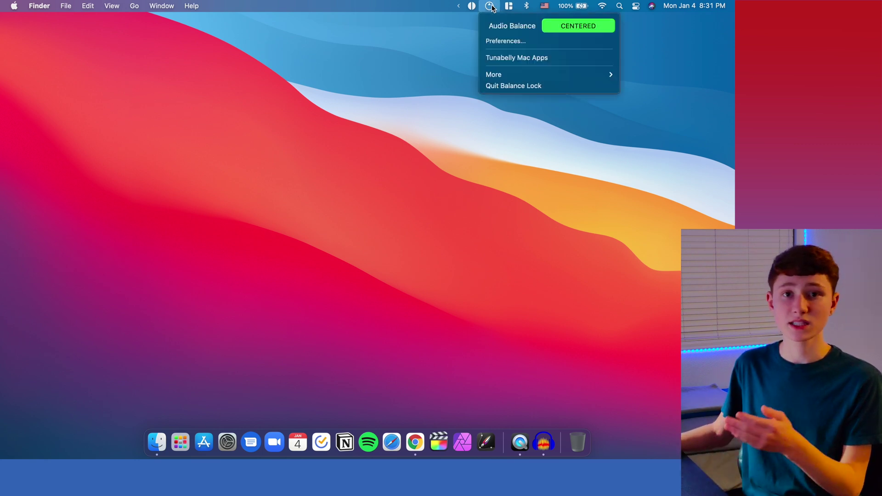
mouse_move(524, 78)
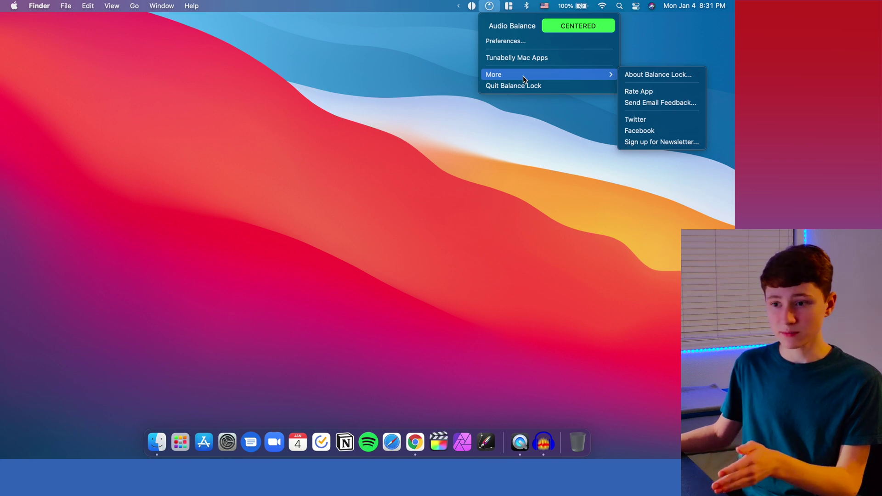
click(507, 40)
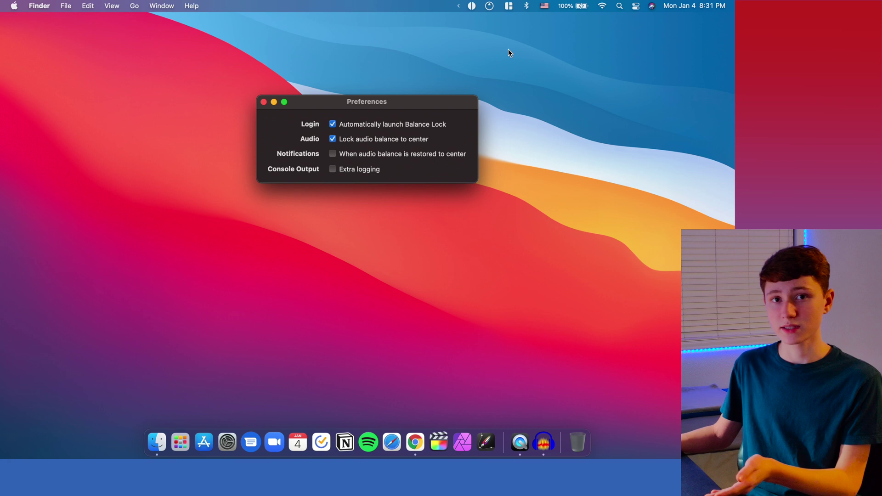
drag(406, 105, 401, 105)
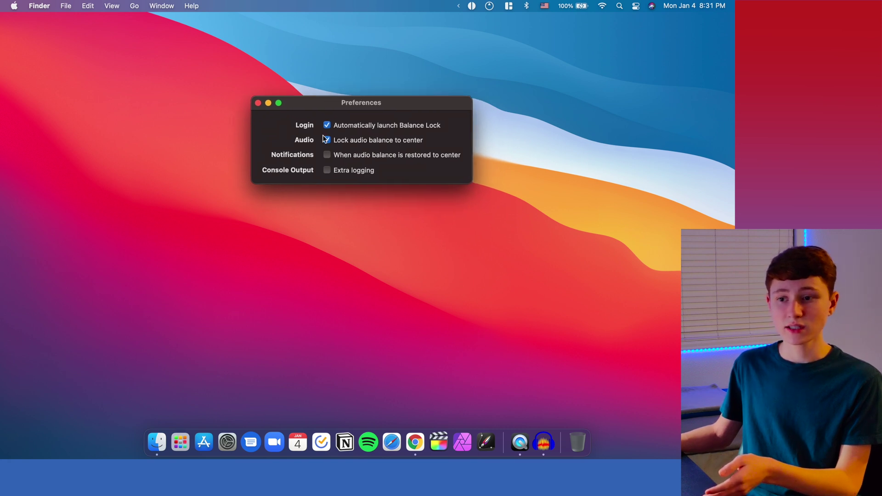